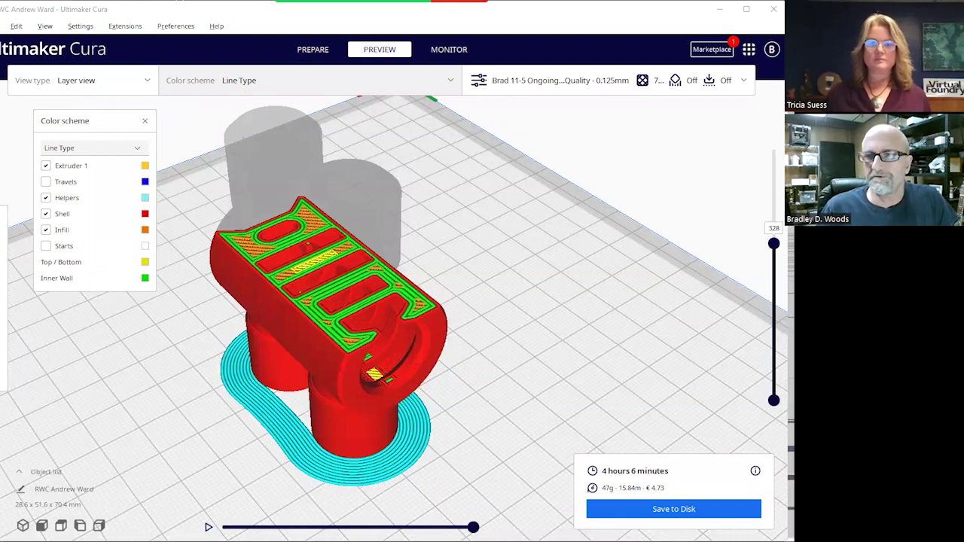
Step: Raise the layer preview to layer 482 and orbit to a low side view
{"action": "left_click_drag", "start_coordinate": [773, 243], "coordinate": [773, 194]}
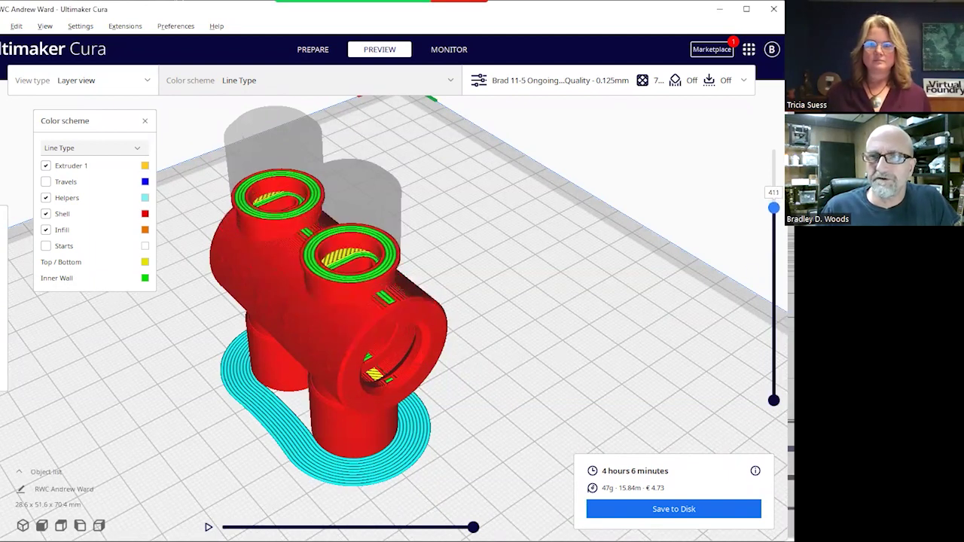
{"action": "key", "text": "Up"}
{"action": "key", "text": "Up"}
{"action": "key", "text": "Up"}
{"action": "key", "text": "Up"}
{"action": "key", "text": "Up"}
{"action": "key", "text": "Up"}
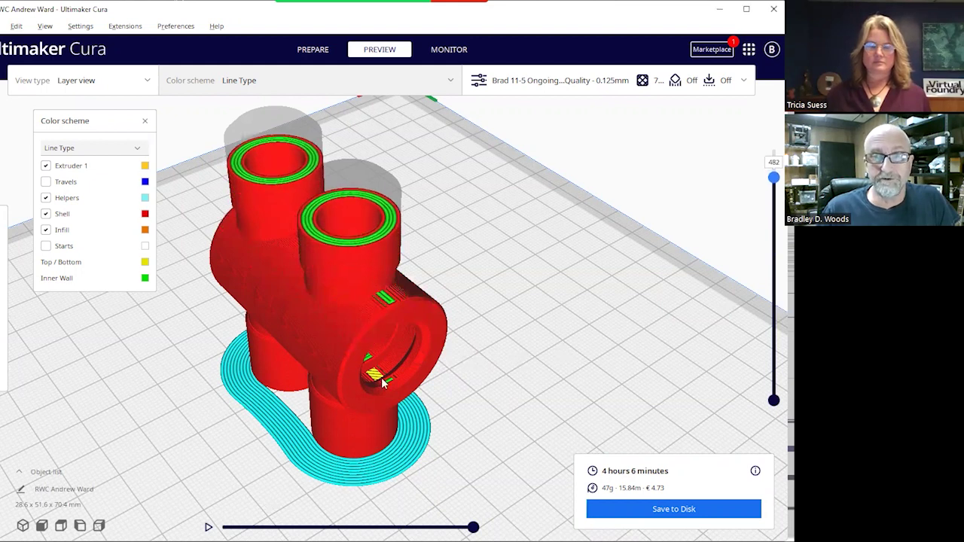
{"action": "mouse_move", "coordinate": [452, 400]}
{"action": "right_mouse_down"}
{"action": "mouse_move", "coordinate": [397, 366]}
{"action": "mouse_move", "coordinate": [392, 333]}
{"action": "mouse_move", "coordinate": [478, 366]}
{"action": "mouse_move", "coordinate": [503, 433]}
{"action": "mouse_move", "coordinate": [447, 322]}
{"action": "mouse_move", "coordinate": [380, 324]}
{"action": "right_mouse_up"}
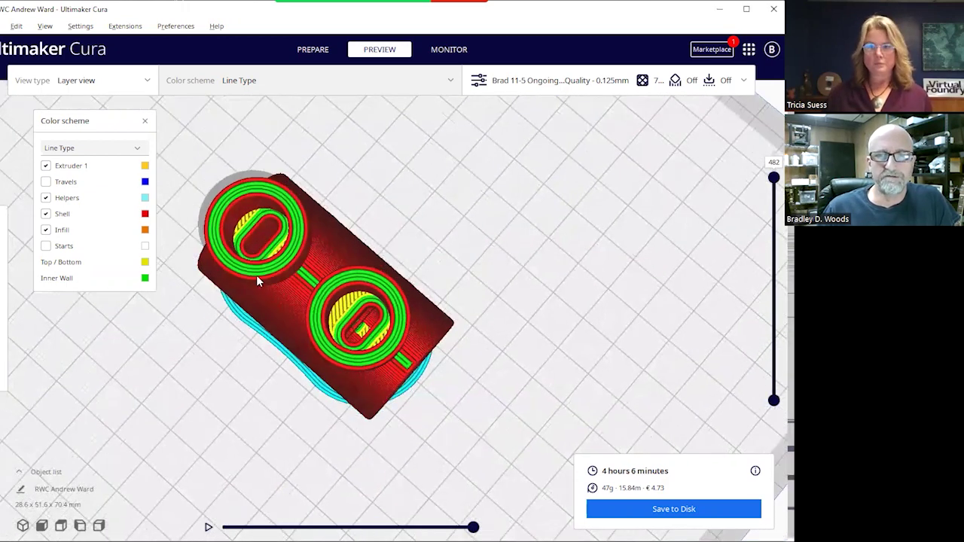
{"action": "mouse_move", "coordinate": [296, 388]}
{"action": "right_mouse_down"}
{"action": "mouse_move", "coordinate": [306, 344]}
{"action": "mouse_move", "coordinate": [280, 321]}
{"action": "right_mouse_up"}
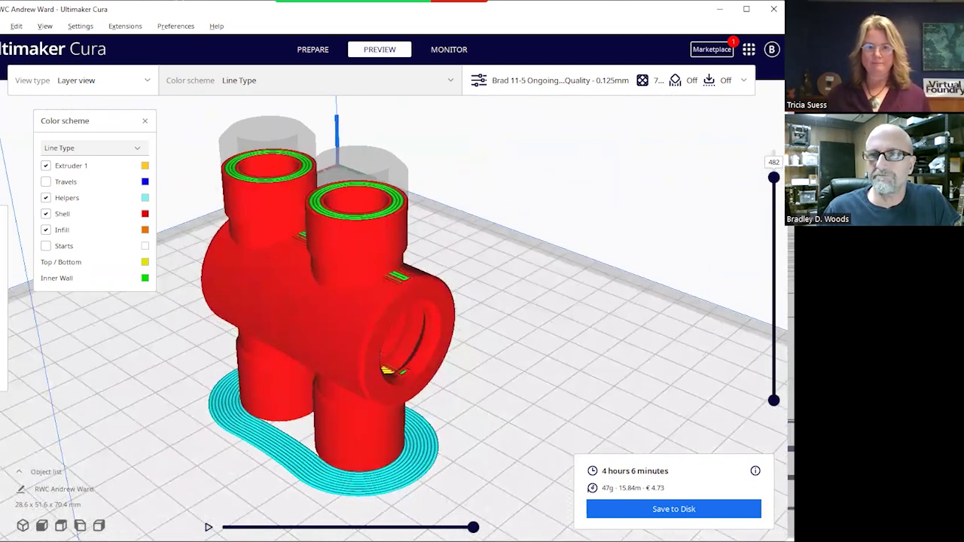
Step: Bring the layer slider back down to layer 350 and look down on the cut
{"action": "mouse_move", "coordinate": [773, 177]}
{"action": "left_mouse_down"}
{"action": "mouse_move", "coordinate": [748, 337]}
{"action": "mouse_move", "coordinate": [759, 369]}
{"action": "mouse_move", "coordinate": [742, 245]}
{"action": "left_mouse_up"}
{"action": "key", "text": "Up"}
{"action": "key", "text": "Up"}
{"action": "key", "text": "Up"}
{"action": "key", "text": "Up"}
{"action": "key", "text": "Up"}
{"action": "key", "text": "Up"}
{"action": "mouse_move", "coordinate": [476, 254]}
{"action": "right_mouse_down"}
{"action": "mouse_move", "coordinate": [268, 310]}
{"action": "mouse_move", "coordinate": [379, 322]}
{"action": "right_mouse_up"}
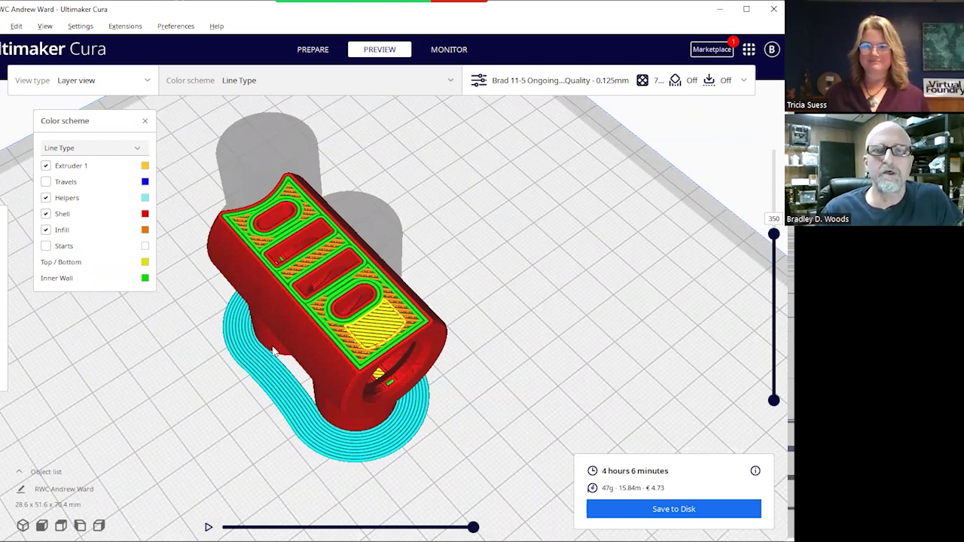
Step: Zoom and orbit in close on the yellow skin patch beside the end slot
{"action": "scroll", "coordinate": [273, 352], "scroll_direction": "up", "scroll_amount": 2}
{"action": "scroll", "coordinate": [276, 285], "scroll_direction": "up", "scroll_amount": 2}
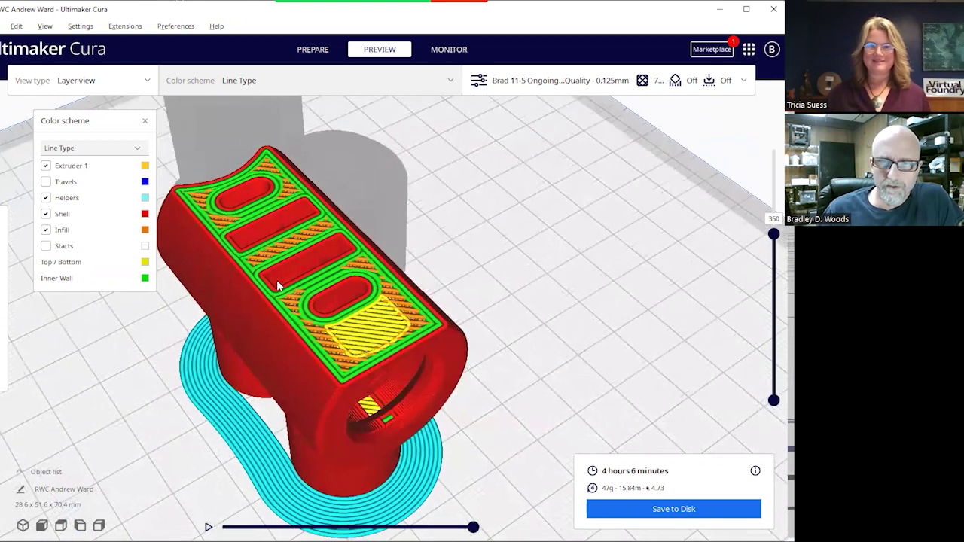
{"action": "right_click_drag", "start_coordinate": [276, 285], "coordinate": [304, 379]}
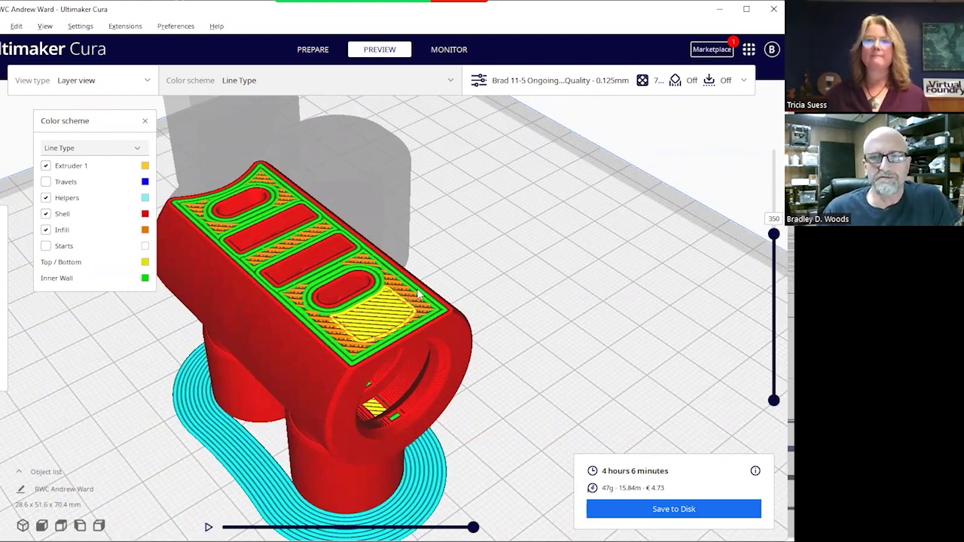
{"action": "scroll", "coordinate": [414, 290], "scroll_direction": "up", "scroll_amount": 2}
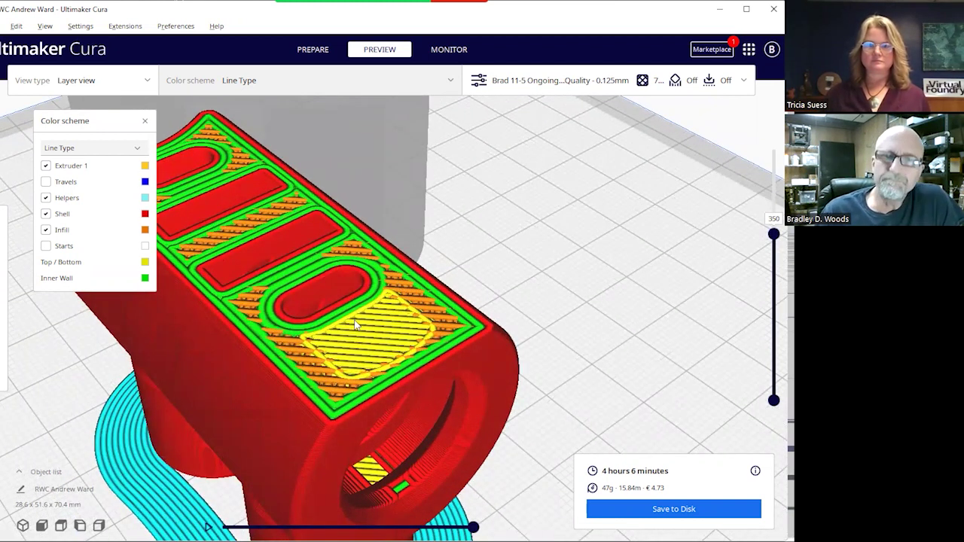
{"action": "scroll", "coordinate": [357, 324], "scroll_direction": "down", "scroll_amount": 1}
{"action": "scroll", "coordinate": [349, 337], "scroll_direction": "down", "scroll_amount": 2}
{"action": "right_click_drag", "start_coordinate": [348, 341], "coordinate": [335, 362]}
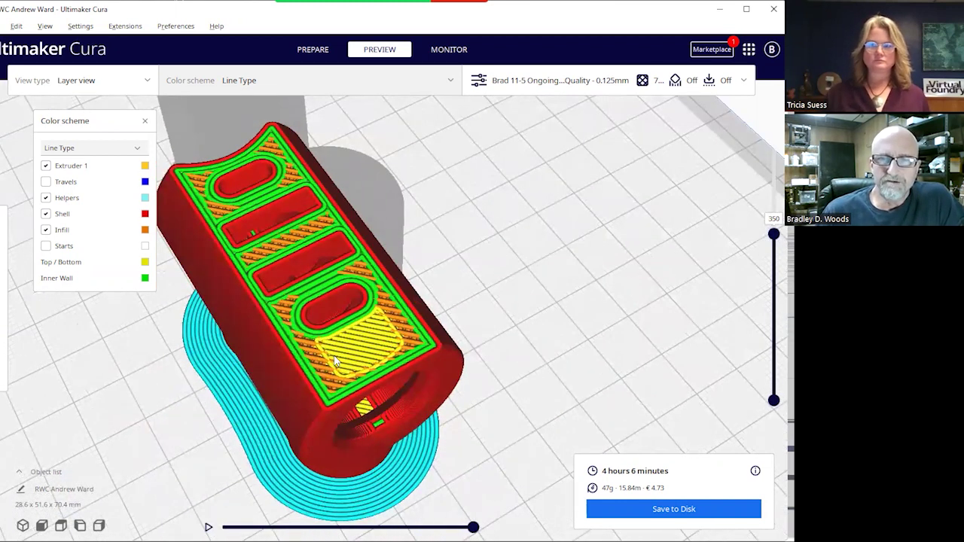
{"action": "right_click_drag", "start_coordinate": [333, 347], "coordinate": [341, 341]}
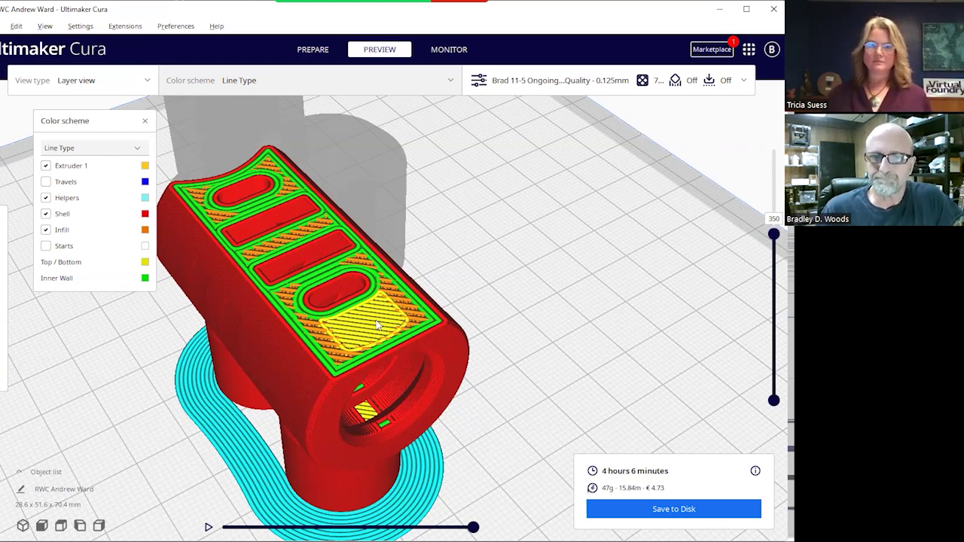
{"action": "scroll", "coordinate": [352, 321], "scroll_direction": "up", "scroll_amount": 3}
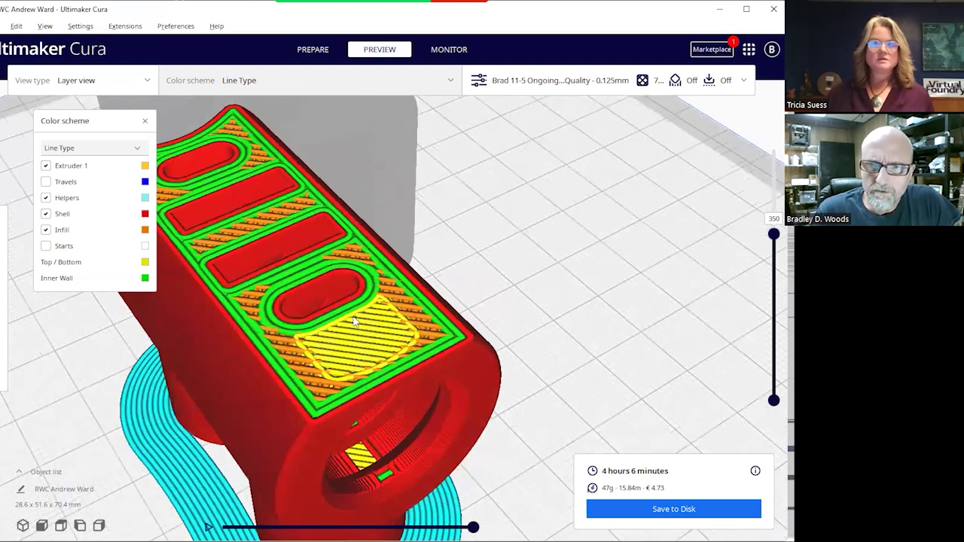
{"action": "scroll", "coordinate": [398, 299], "scroll_direction": "up", "scroll_amount": 2}
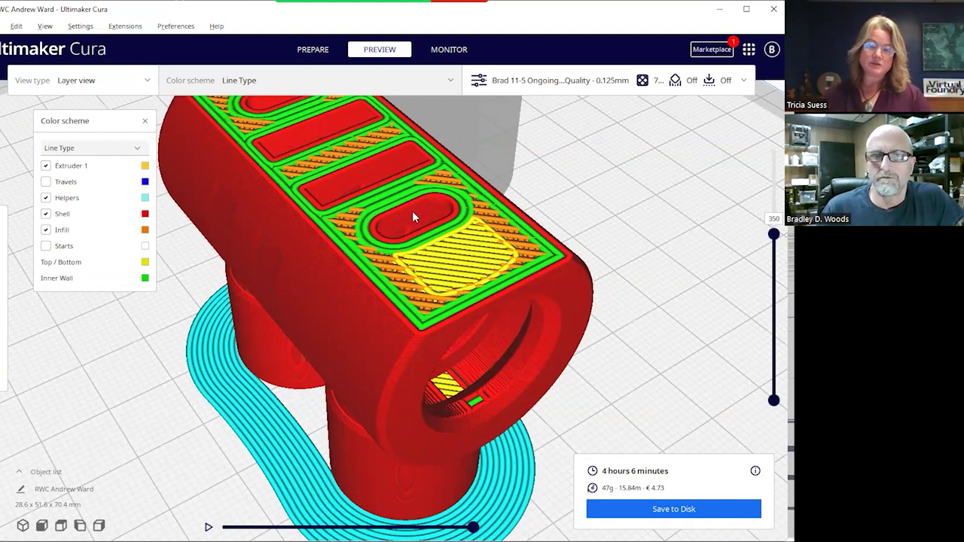
Step: Orbit above layer 350's top face to show infill overlapping the green and red walls
{"action": "right_click_drag", "start_coordinate": [408, 217], "coordinate": [256, 347]}
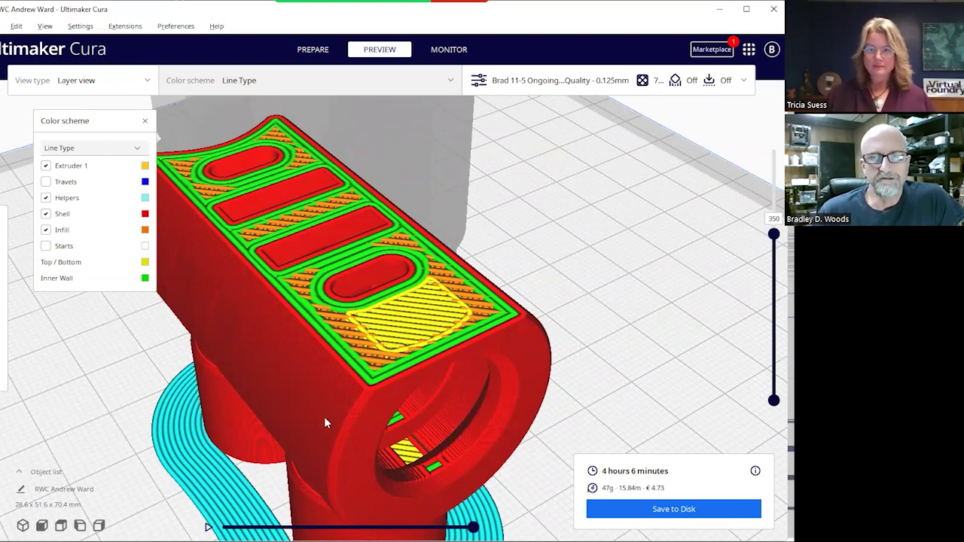
{"action": "mouse_move", "coordinate": [324, 417]}
{"action": "right_mouse_down"}
{"action": "mouse_move", "coordinate": [272, 375]}
{"action": "mouse_move", "coordinate": [316, 386]}
{"action": "mouse_move", "coordinate": [338, 402]}
{"action": "mouse_move", "coordinate": [336, 415]}
{"action": "mouse_move", "coordinate": [432, 318]}
{"action": "right_mouse_up"}
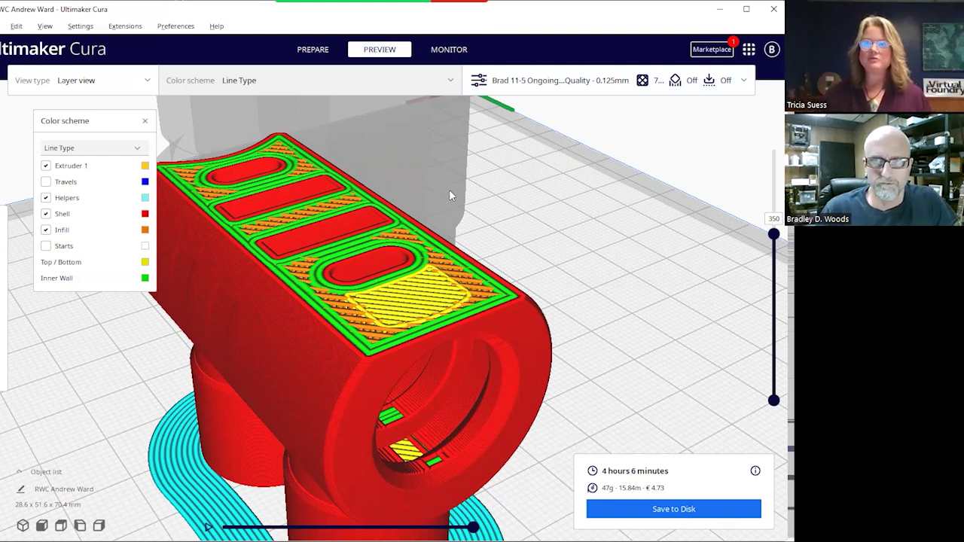
{"action": "right_click_drag", "start_coordinate": [445, 265], "coordinate": [433, 299]}
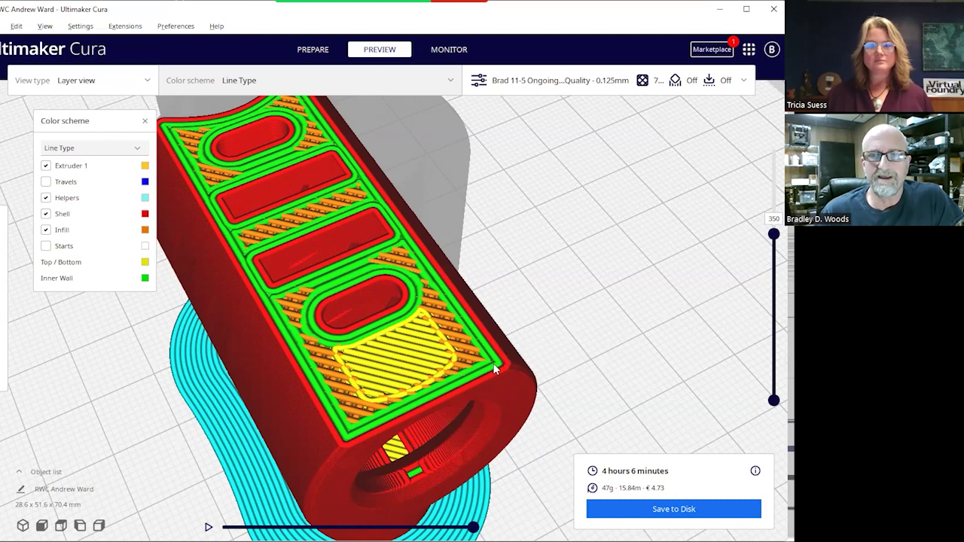
Step: Orbit along the row of slots to show more of the layer's top face
{"action": "mouse_move", "coordinate": [463, 357]}
{"action": "right_mouse_down"}
{"action": "mouse_move", "coordinate": [465, 335]}
{"action": "mouse_move", "coordinate": [469, 342]}
{"action": "right_mouse_up"}
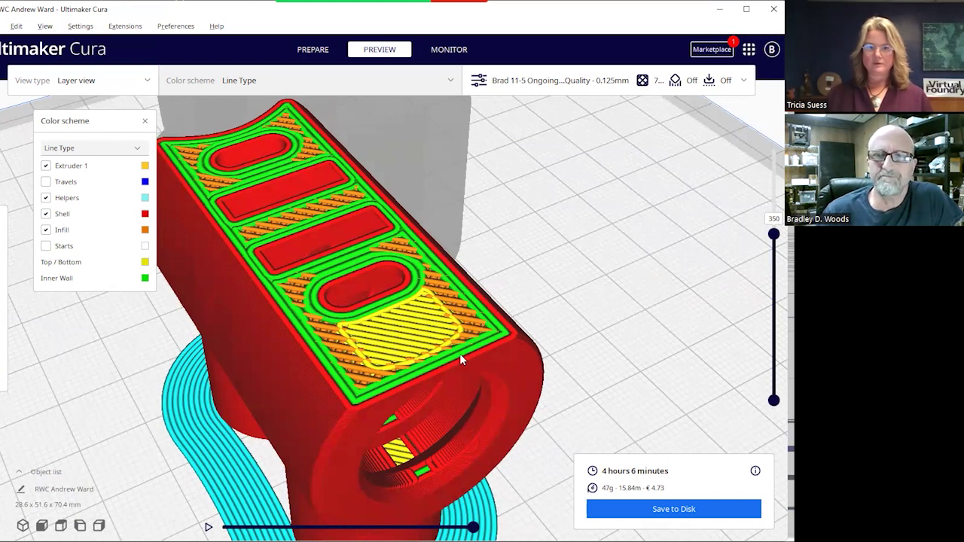
{"action": "mouse_move", "coordinate": [459, 354]}
{"action": "right_mouse_down"}
{"action": "mouse_move", "coordinate": [476, 336]}
{"action": "mouse_move", "coordinate": [469, 347]}
{"action": "right_mouse_up"}
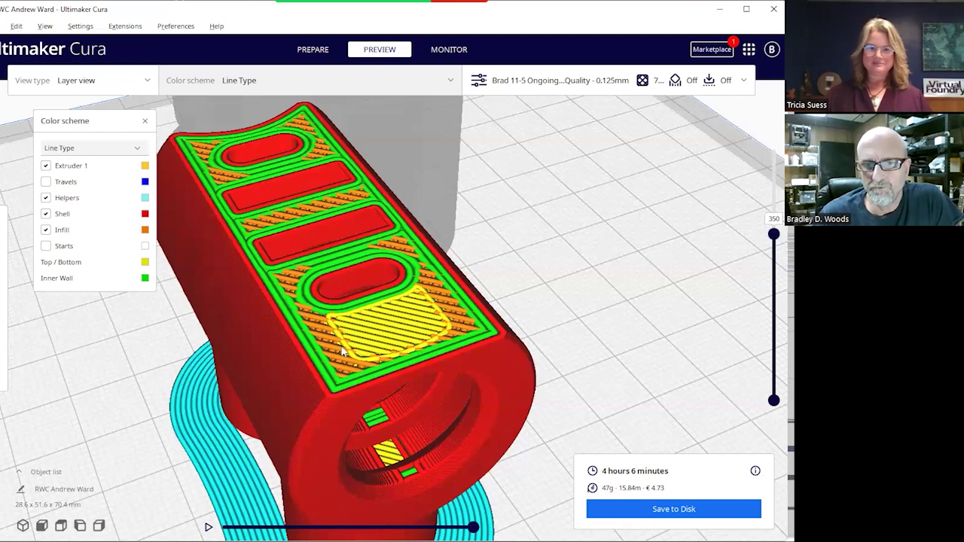
Step: Zoom in and shift the view onto layer 350's top-surface skin patch
{"action": "scroll", "coordinate": [346, 355], "scroll_direction": "up", "scroll_amount": 3}
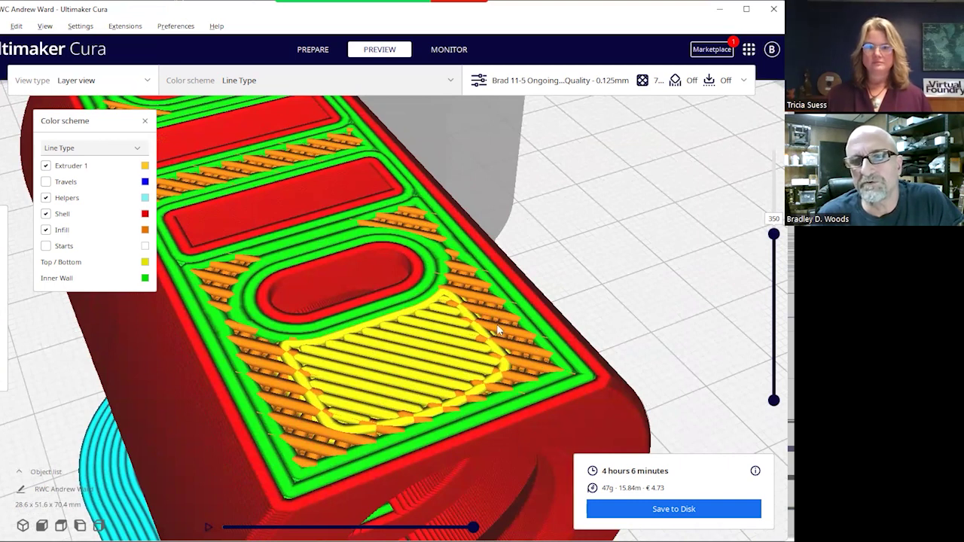
{"action": "scroll", "coordinate": [452, 330], "scroll_direction": "down", "scroll_amount": 3}
{"action": "scroll", "coordinate": [361, 331], "scroll_direction": "down", "scroll_amount": 3}
{"action": "scroll", "coordinate": [280, 331], "scroll_direction": "down", "scroll_amount": 2}
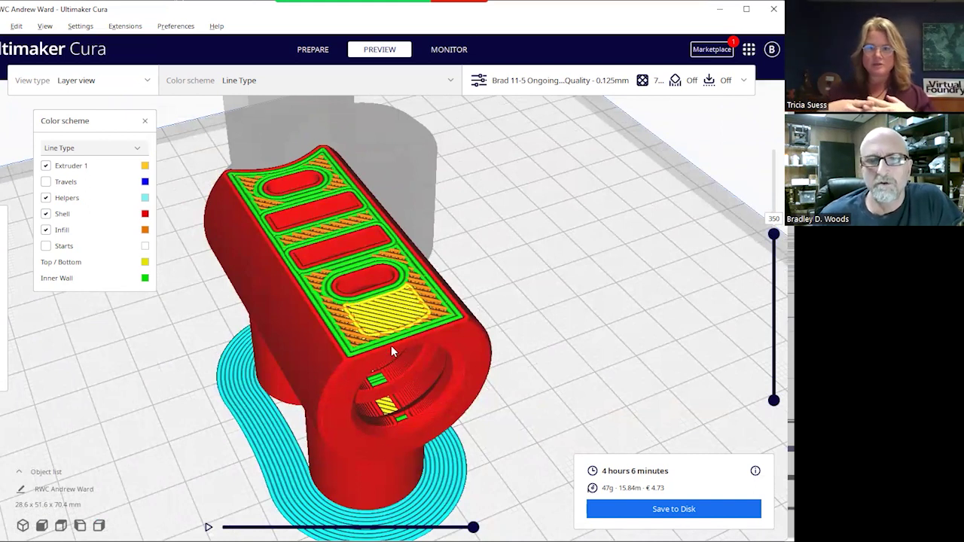
{"action": "scroll", "coordinate": [391, 345], "scroll_direction": "up", "scroll_amount": 1}
{"action": "scroll", "coordinate": [393, 349], "scroll_direction": "up", "scroll_amount": 1}
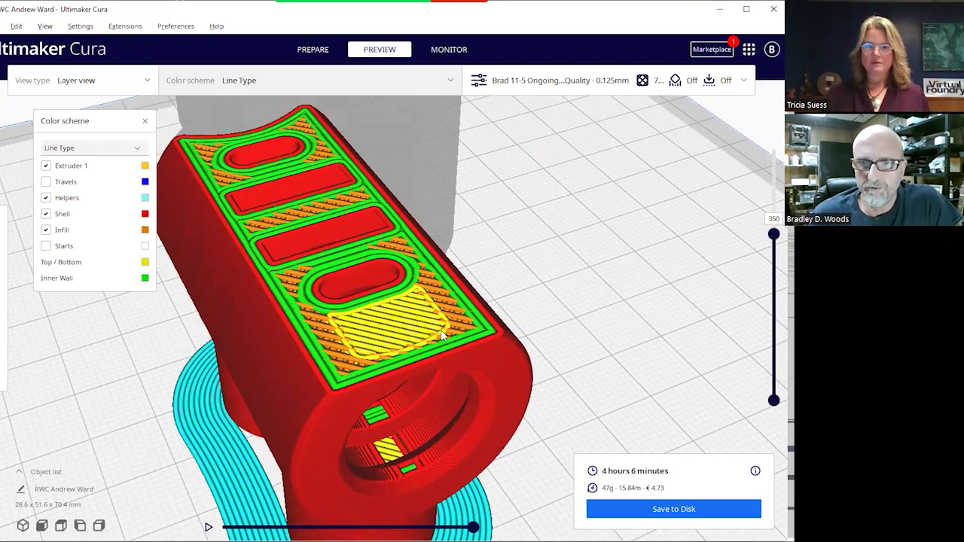
{"action": "scroll", "coordinate": [443, 336], "scroll_direction": "up", "scroll_amount": 1}
{"action": "scroll", "coordinate": [445, 335], "scroll_direction": "up", "scroll_amount": 1}
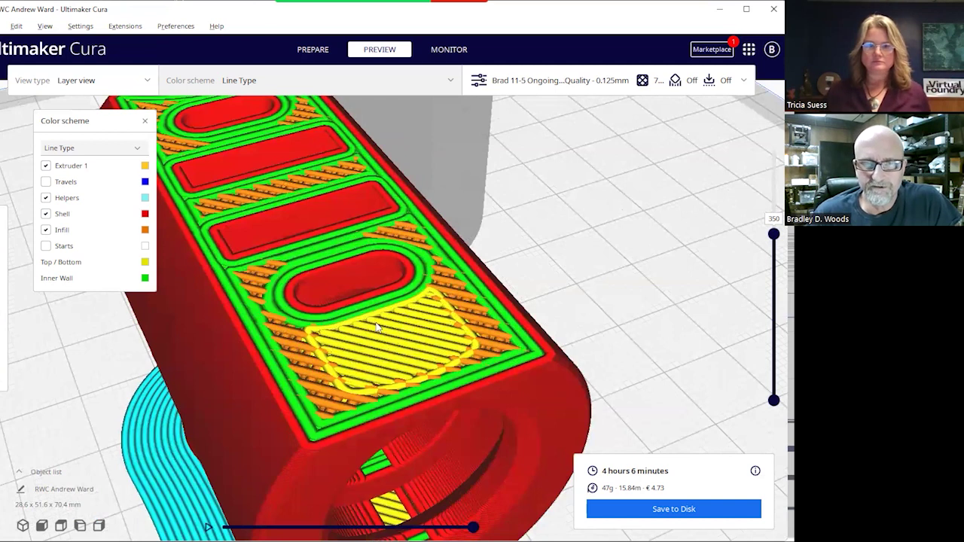
{"action": "scroll", "coordinate": [361, 320], "scroll_direction": "up", "scroll_amount": 1}
{"action": "mouse_move", "coordinate": [354, 317]}
{"action": "middle_mouse_down"}
{"action": "mouse_move", "coordinate": [221, 248]}
{"action": "mouse_move", "coordinate": [284, 338]}
{"action": "middle_mouse_up"}
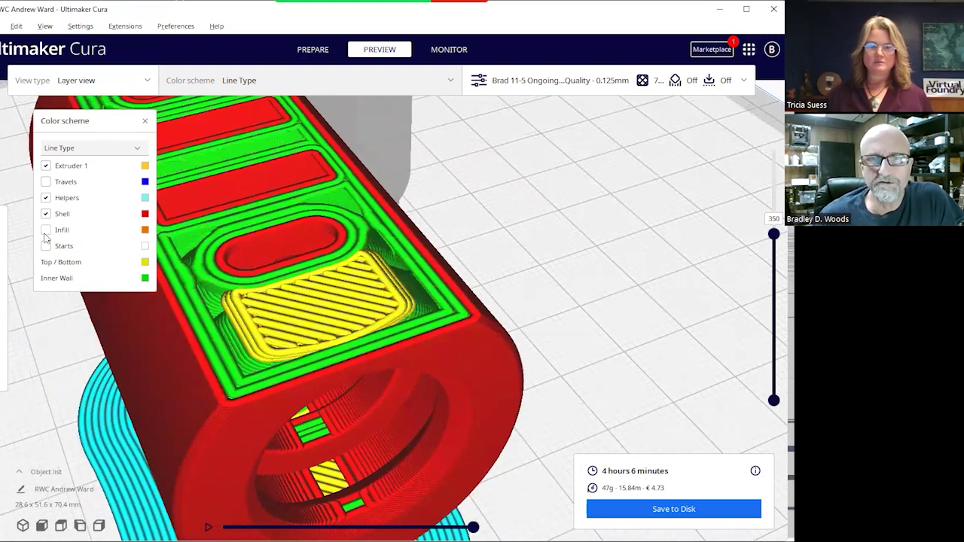
Step: Turn Infill back on in the Color scheme panel to show the orange infill lines
{"action": "left_click", "coordinate": [46, 231]}
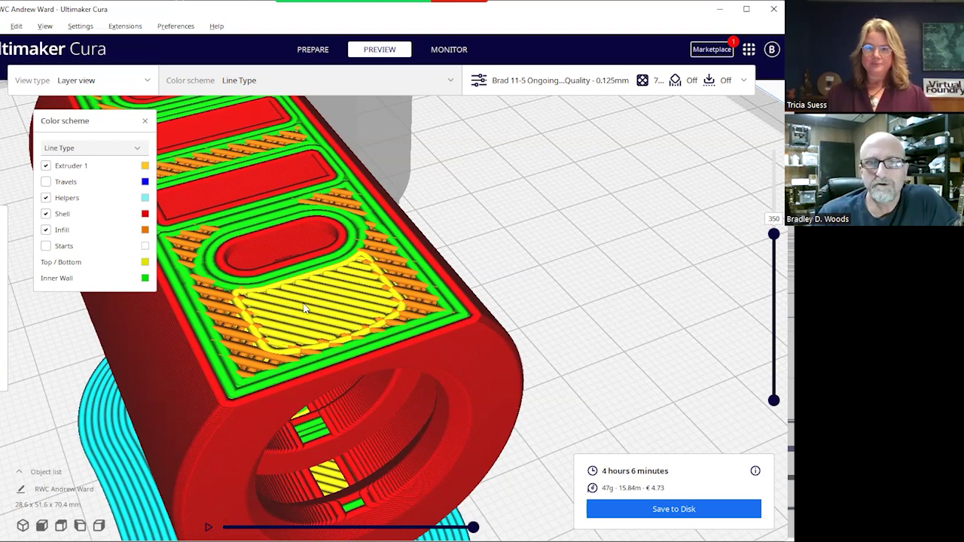
{"action": "scroll", "coordinate": [301, 301], "scroll_direction": "down", "scroll_amount": 2}
{"action": "scroll", "coordinate": [294, 294], "scroll_direction": "down", "scroll_amount": 2}
{"action": "scroll", "coordinate": [284, 285], "scroll_direction": "down", "scroll_amount": 1}
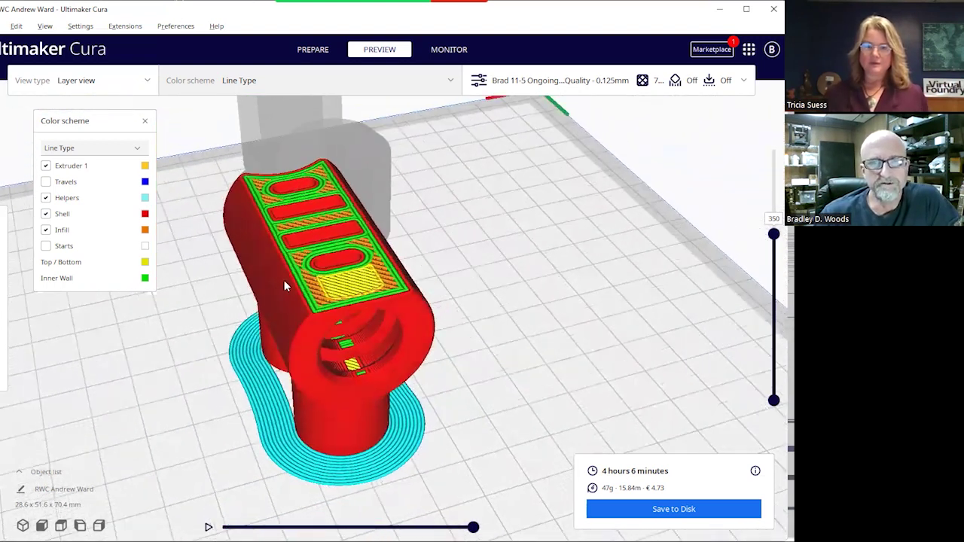
{"action": "right_click_drag", "start_coordinate": [285, 286], "coordinate": [324, 360]}
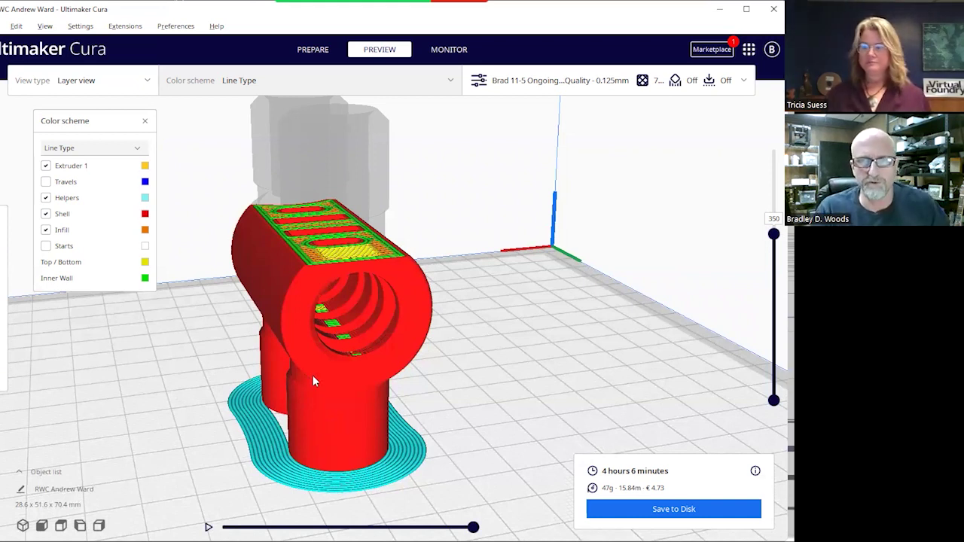
{"action": "mouse_move", "coordinate": [318, 341]}
{"action": "right_mouse_down"}
{"action": "mouse_move", "coordinate": [288, 326]}
{"action": "mouse_move", "coordinate": [287, 313]}
{"action": "mouse_move", "coordinate": [311, 291]}
{"action": "right_mouse_up"}
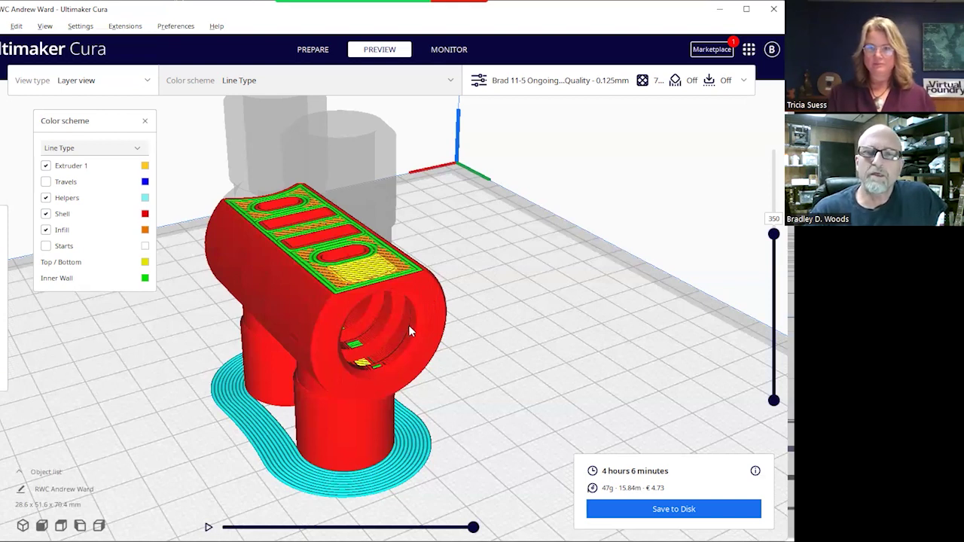
Step: Tilt the view of the valve body slightly
{"action": "right_click_drag", "start_coordinate": [404, 324], "coordinate": [401, 332]}
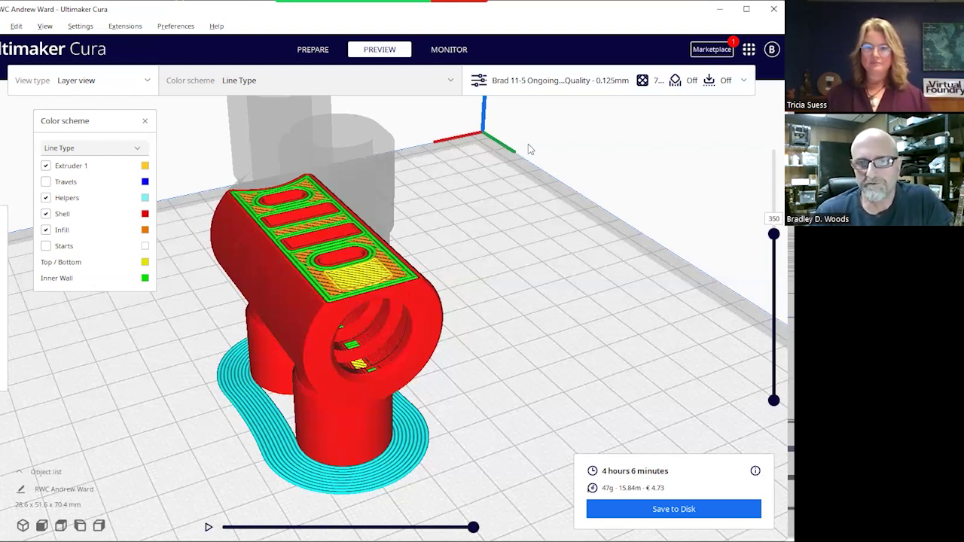
{"action": "scroll", "coordinate": [295, 282], "scroll_direction": "up", "scroll_amount": 1}
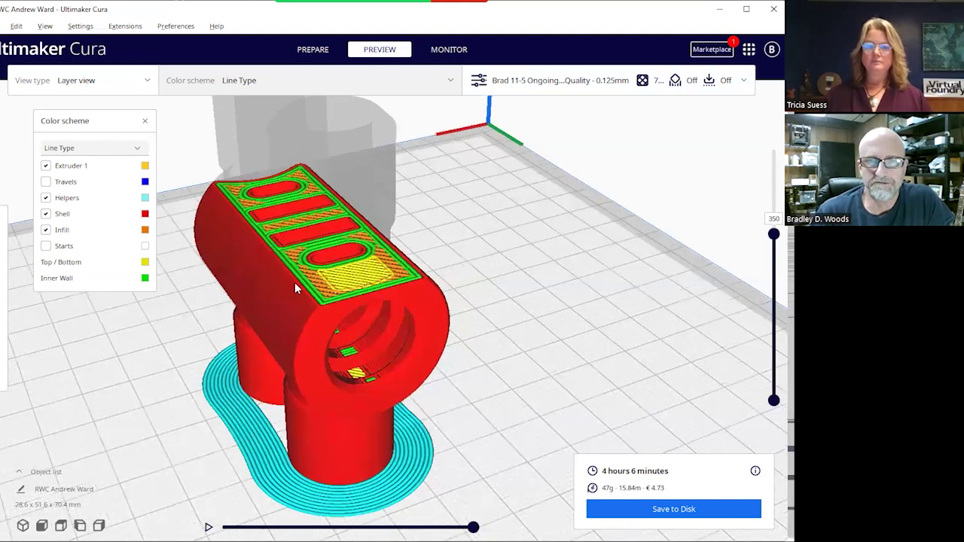
{"action": "scroll", "coordinate": [295, 283], "scroll_direction": "up", "scroll_amount": 2}
{"action": "scroll", "coordinate": [449, 222], "scroll_direction": "up", "scroll_amount": 3}
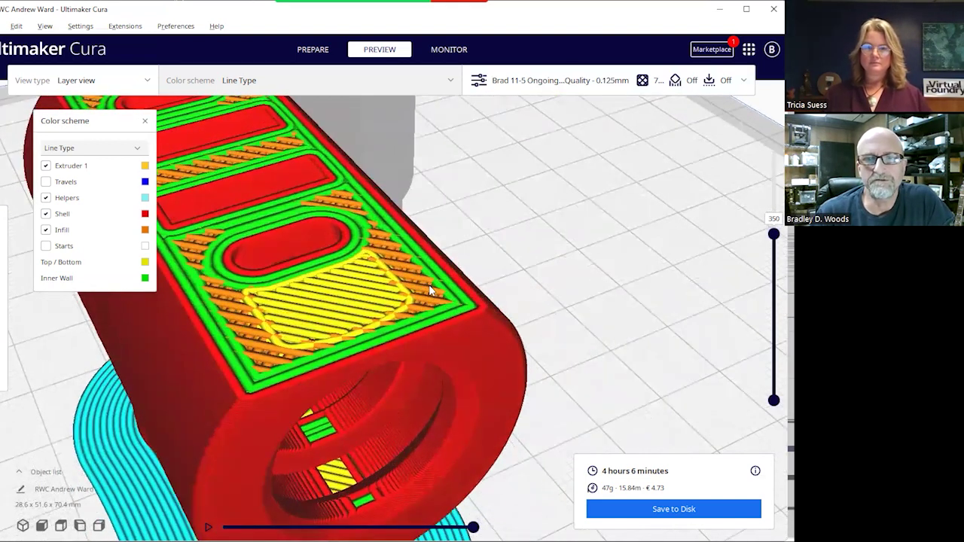
{"action": "scroll", "coordinate": [429, 290], "scroll_direction": "up", "scroll_amount": 1}
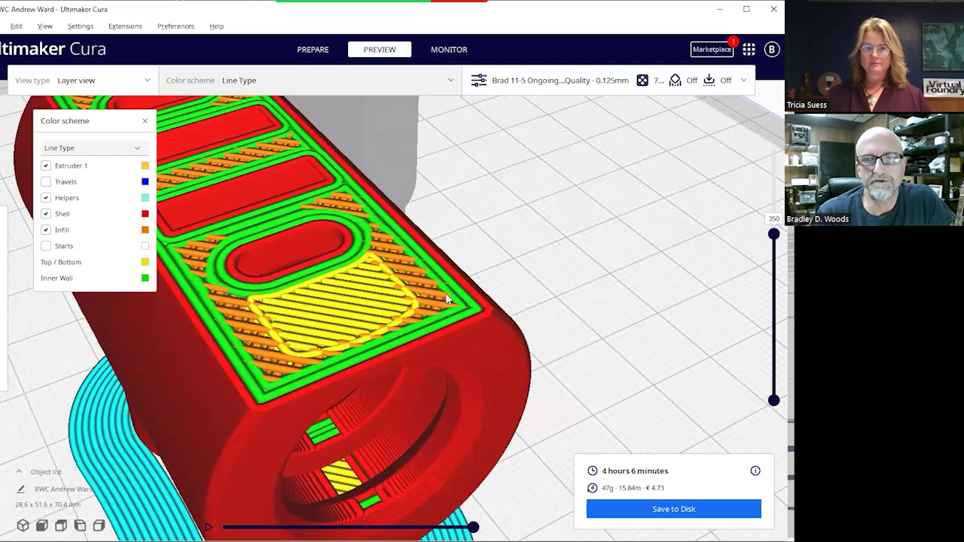
{"action": "left_click", "coordinate": [45, 230]}
{"action": "left_click", "coordinate": [45, 230]}
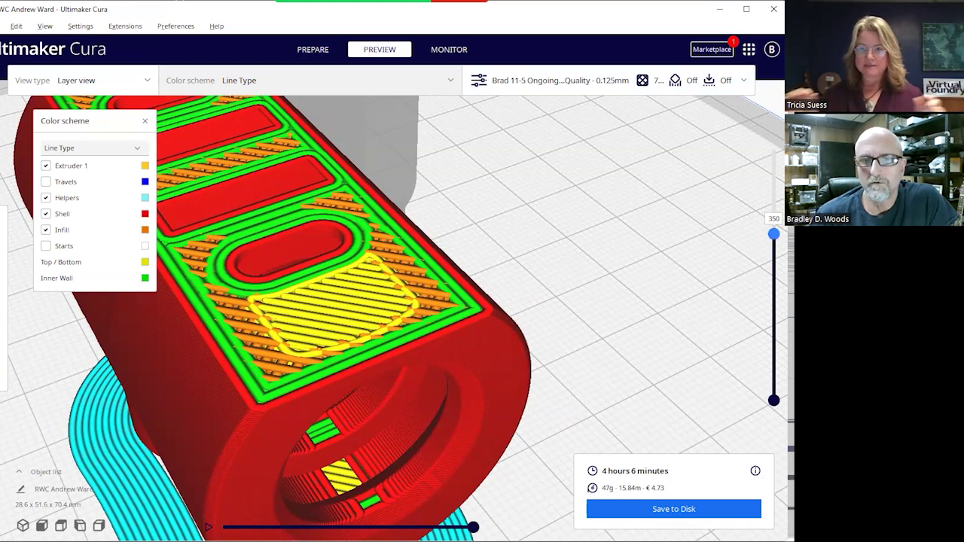
Step: Lower the layer slider and fine-tune it to layer 302
{"action": "mouse_move", "coordinate": [774, 234]}
{"action": "left_mouse_down"}
{"action": "mouse_move", "coordinate": [774, 265]}
{"action": "mouse_move", "coordinate": [753, 312]}
{"action": "mouse_move", "coordinate": [756, 243]}
{"action": "left_mouse_up"}
{"action": "scroll", "coordinate": [299, 310], "scroll_direction": "up", "scroll_amount": 2}
{"action": "scroll", "coordinate": [329, 302], "scroll_direction": "up", "scroll_amount": 3}
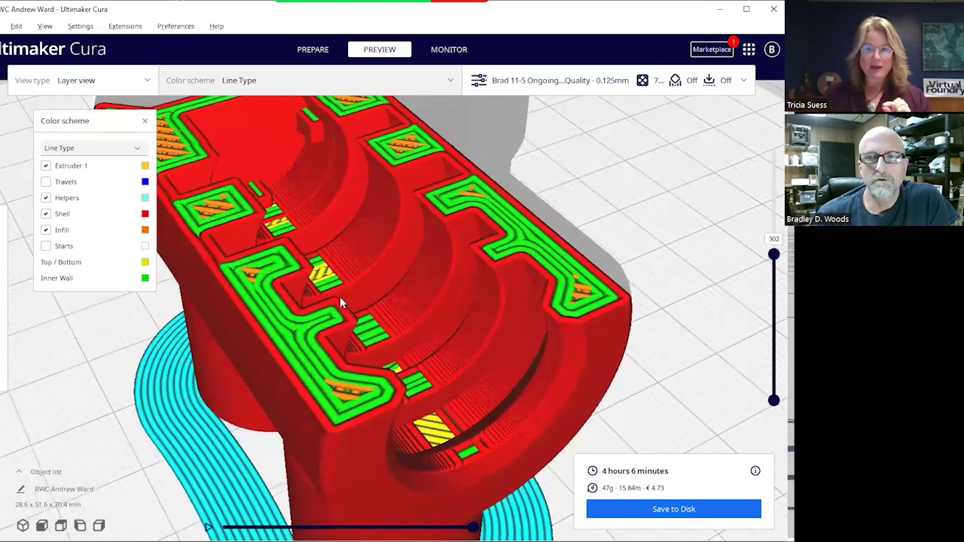
{"action": "scroll", "coordinate": [339, 297], "scroll_direction": "down", "scroll_amount": 1}
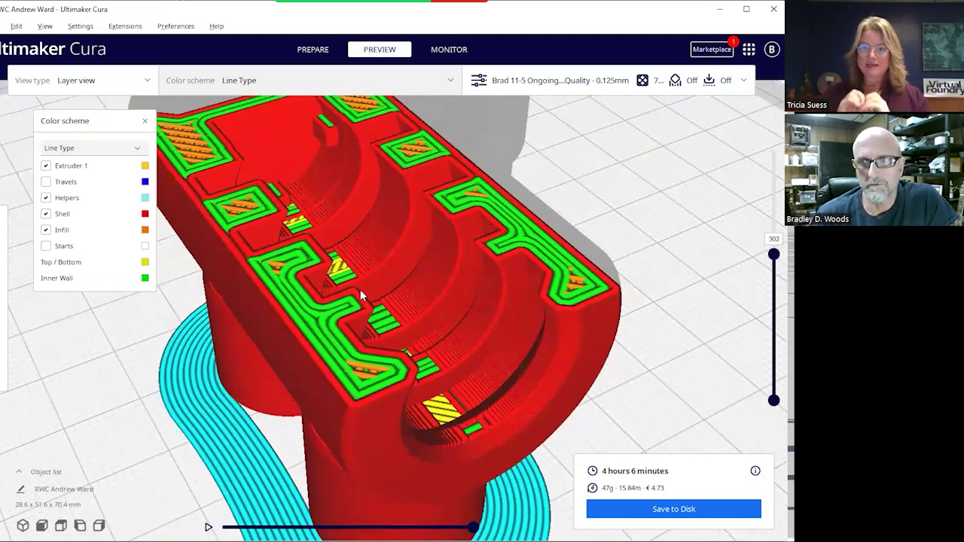